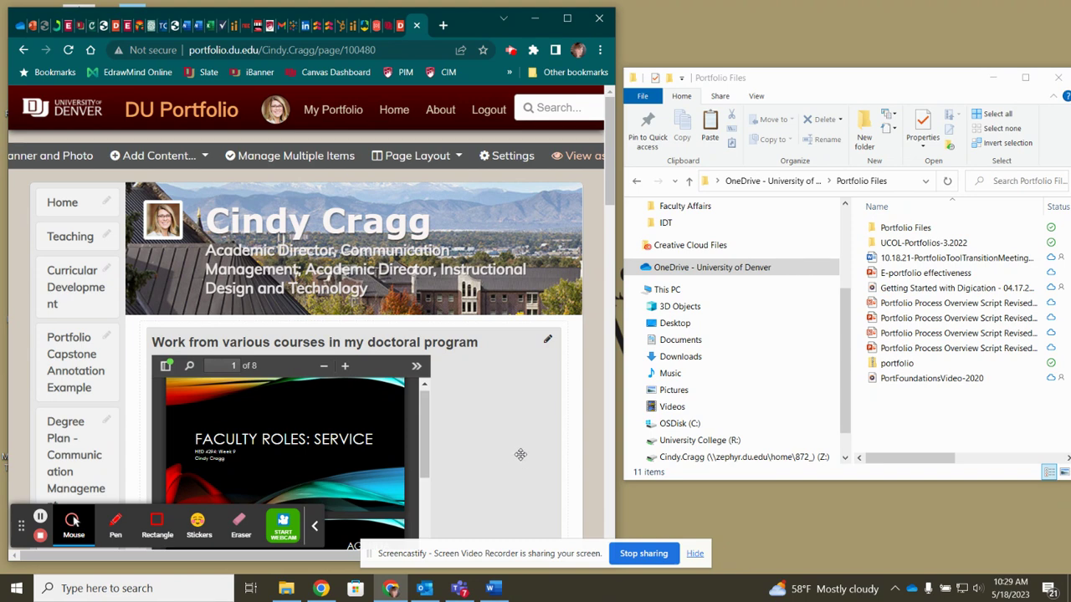
scroll(520, 452, "down", 2)
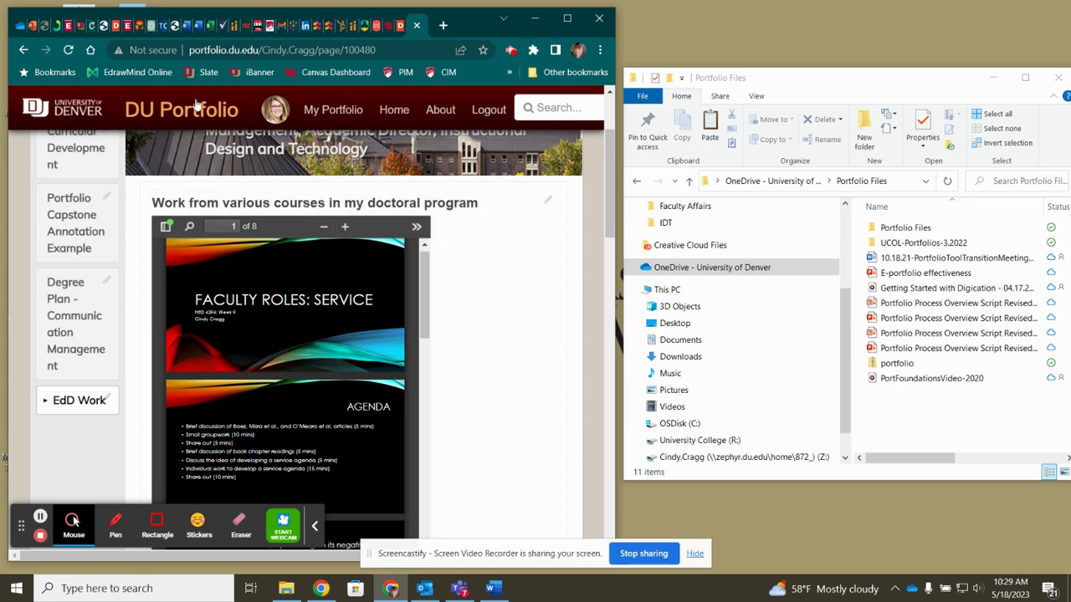
scroll(472, 284, "down", 1)
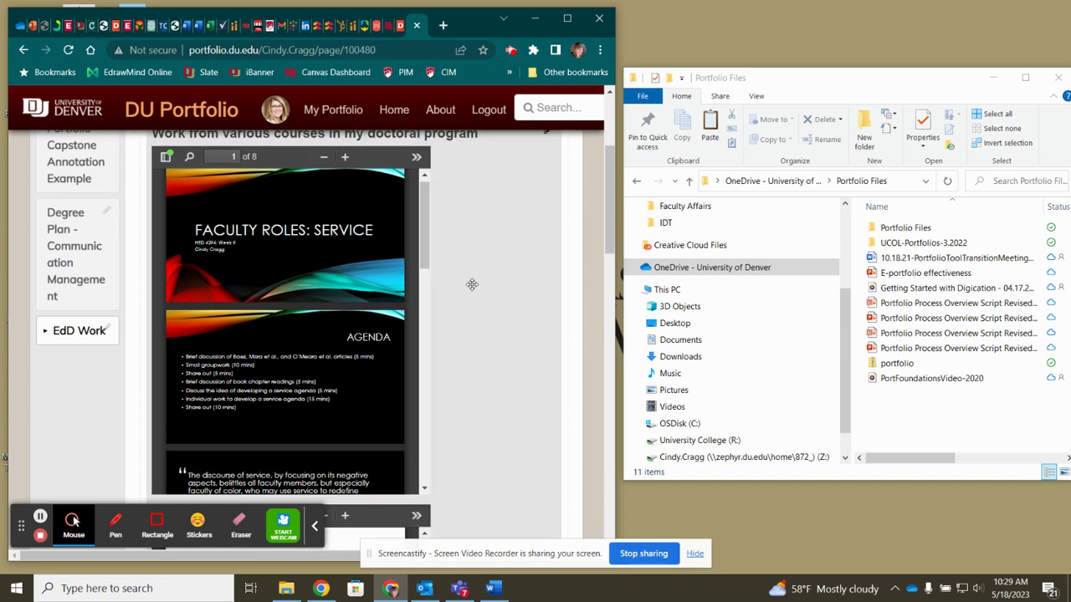
scroll(485, 305, "up", 2)
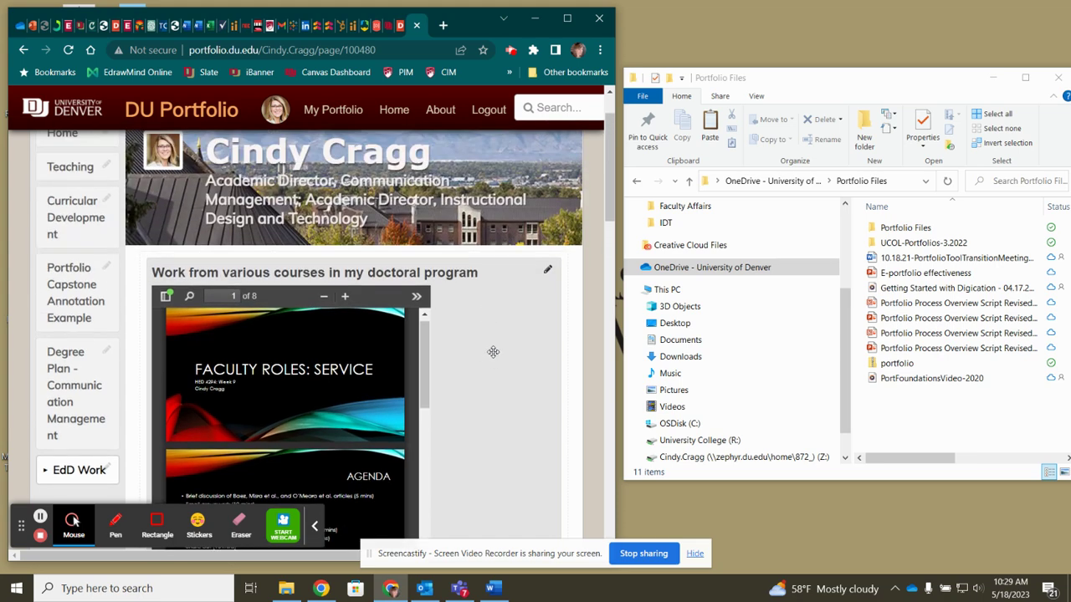
scroll(513, 338, "down", 1)
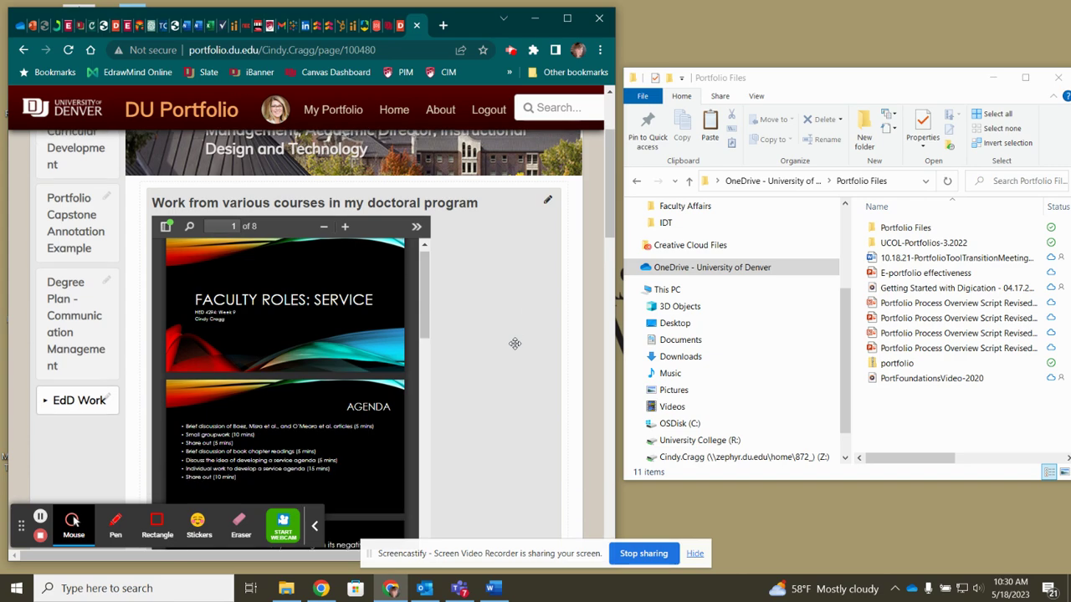
scroll(514, 343, "down", 2)
- From the portfolio's settings, download all portfolio files as a zip and save it as portfolio (1) in the Portfolio Files folder
scroll(518, 342, "up", 4)
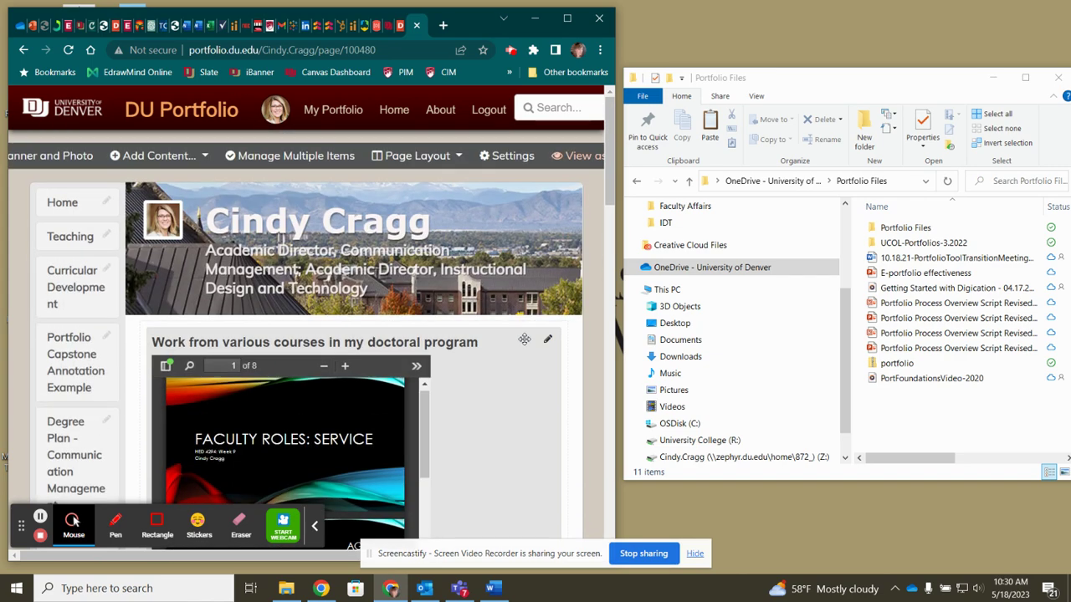
left_click(507, 155)
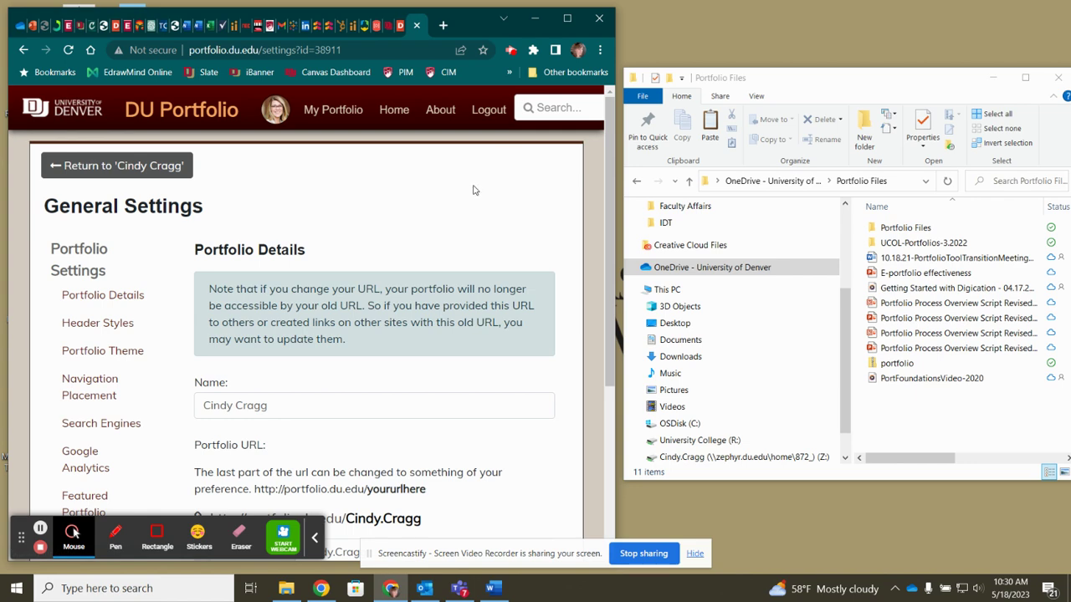
scroll(100, 314, "down", 5)
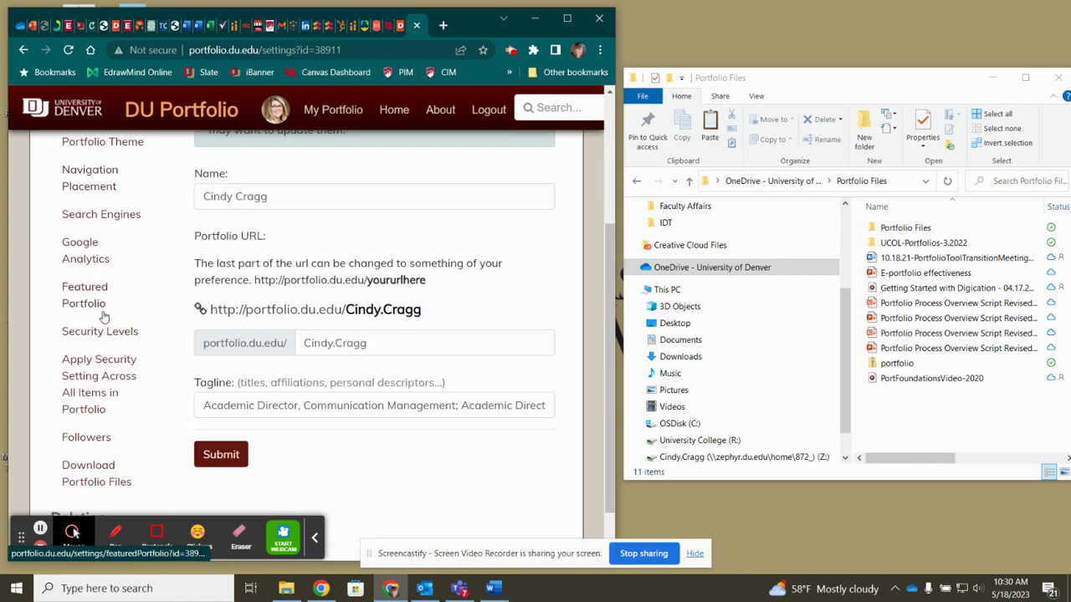
scroll(109, 306, "down", 1)
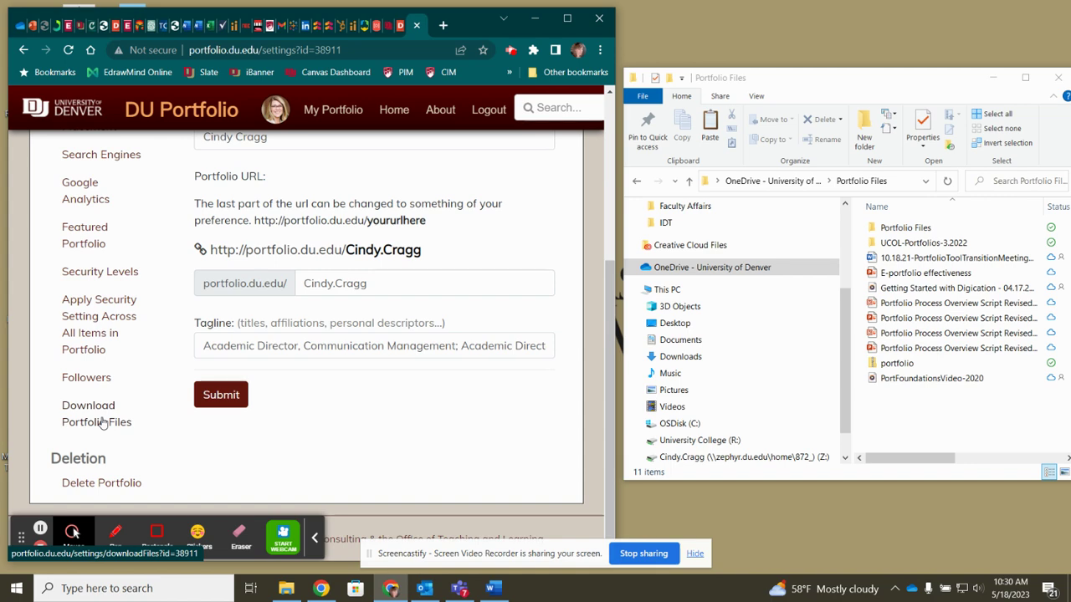
left_click(101, 423)
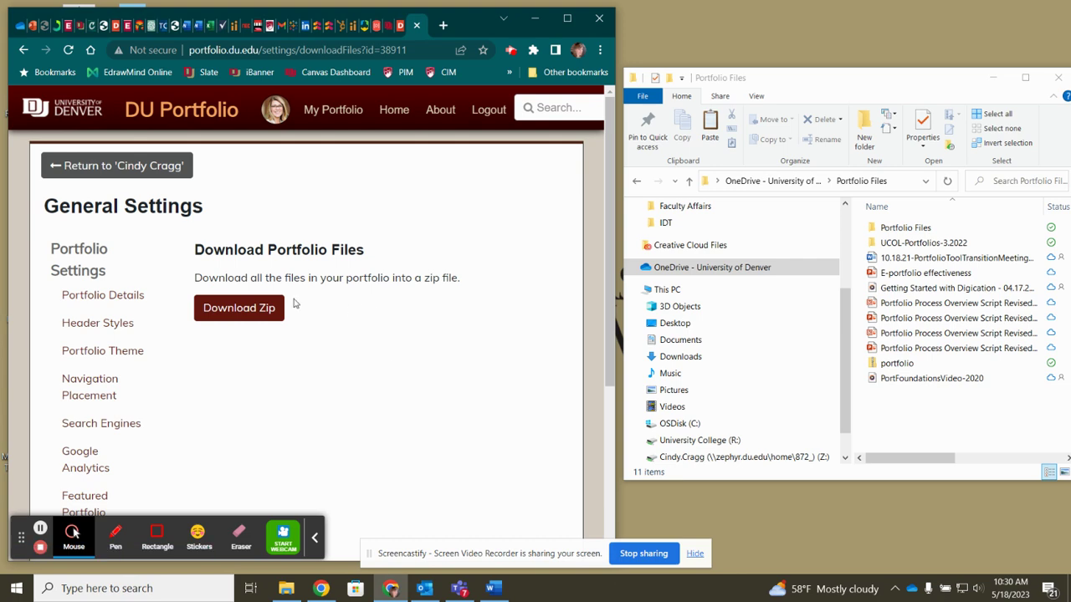
left_click(253, 305)
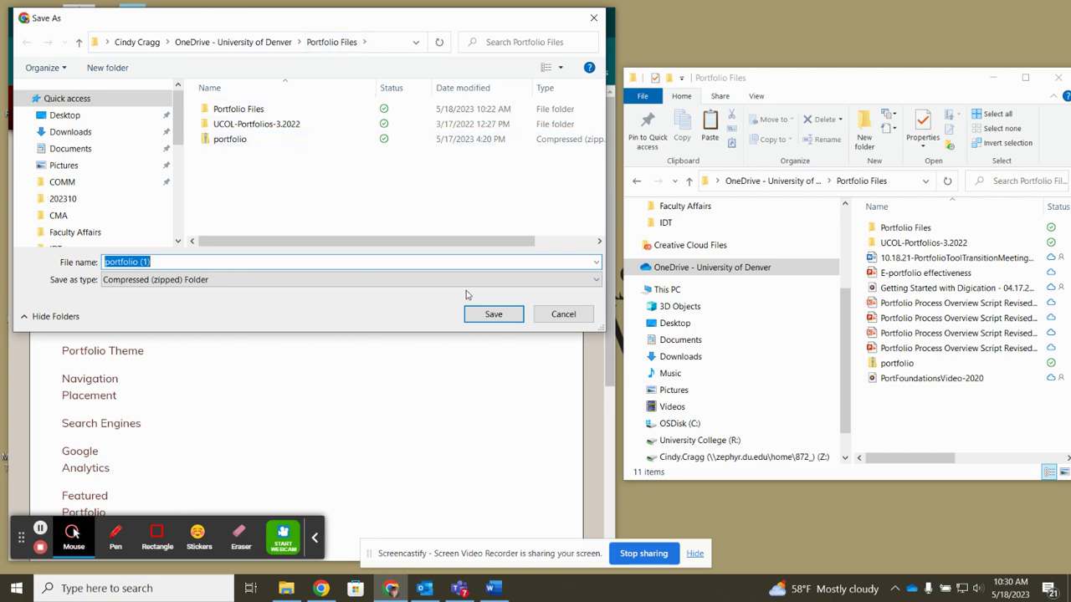
left_click(489, 315)
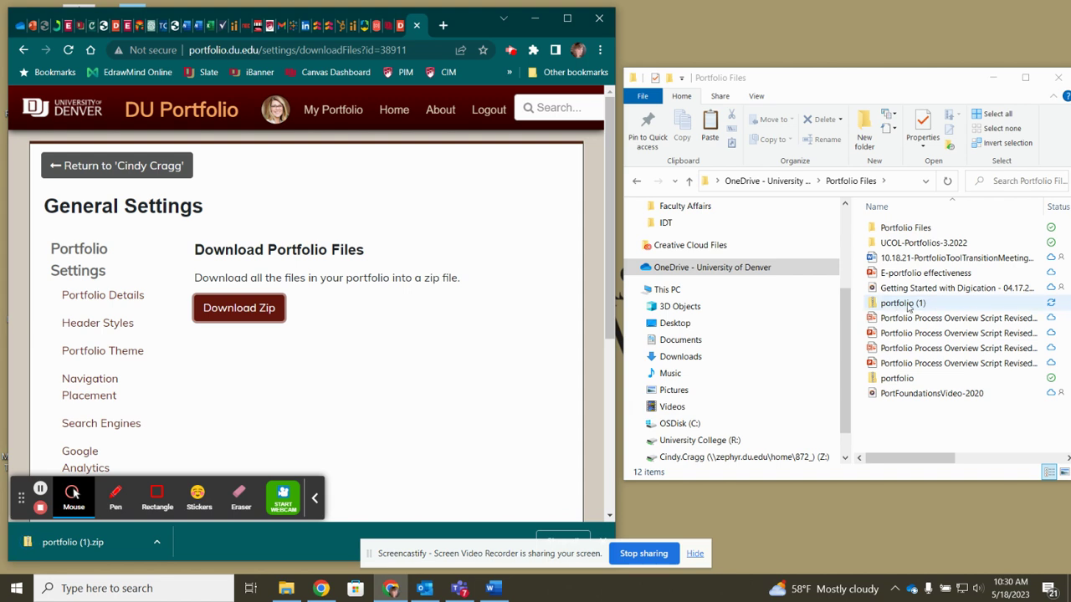
- Switch to File Explorer and open the Portfolio Files subfolder inside the current Portfolio Files folder
left_click(920, 306)
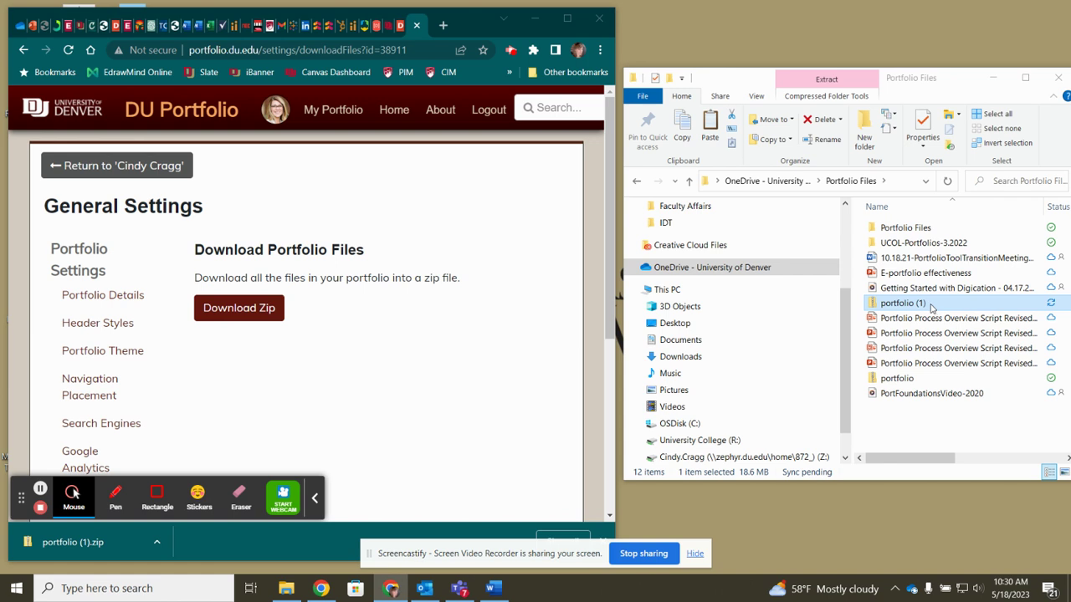
left_click(912, 231)
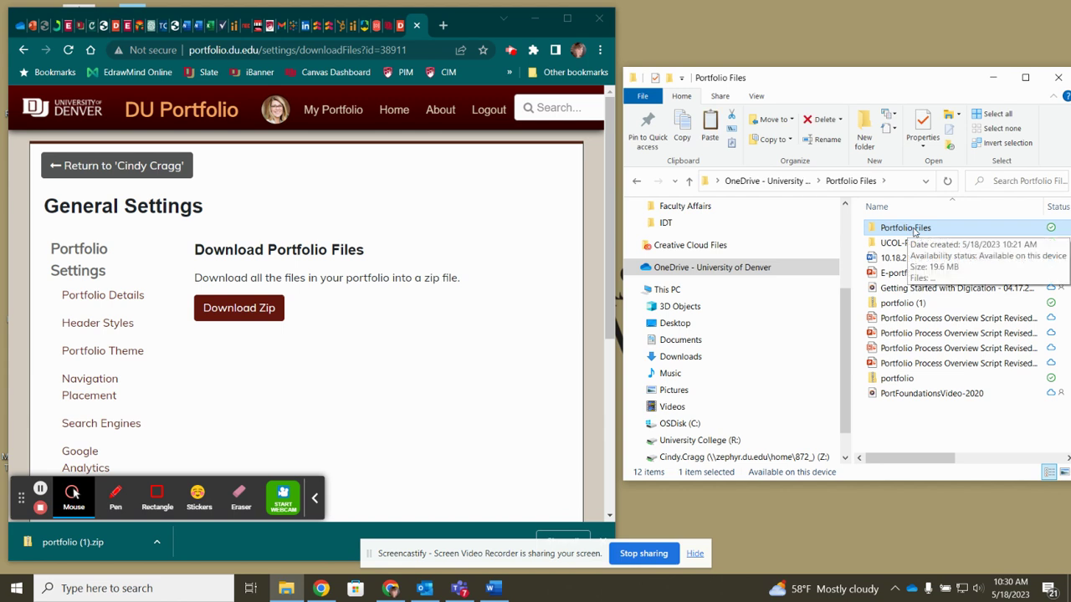
double_click(913, 231)
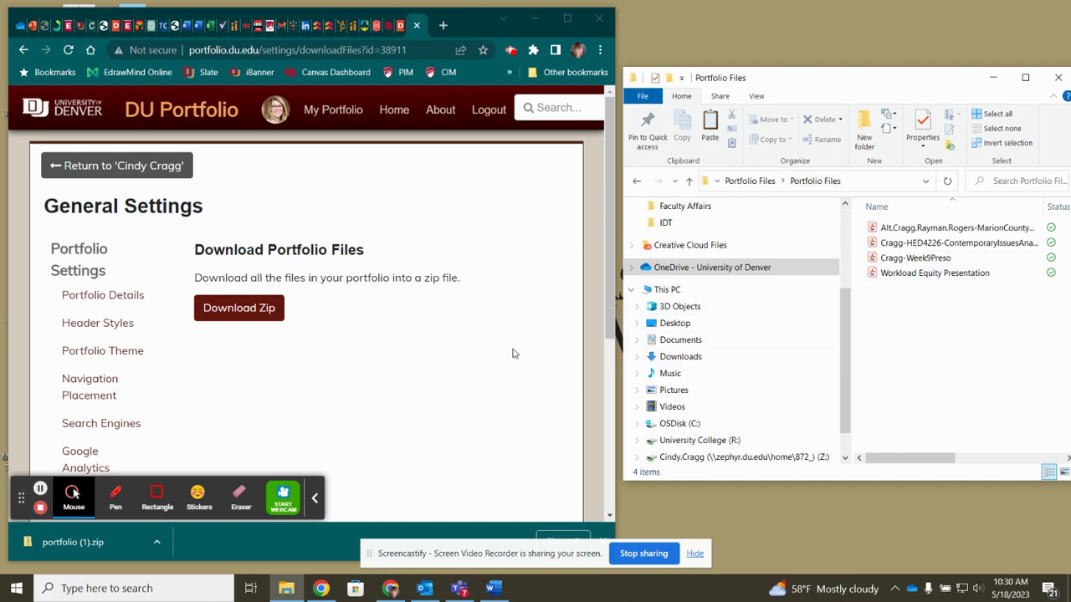
- Switch to the Digication portfolio in the browser and look over its About Me page
left_click(400, 25)
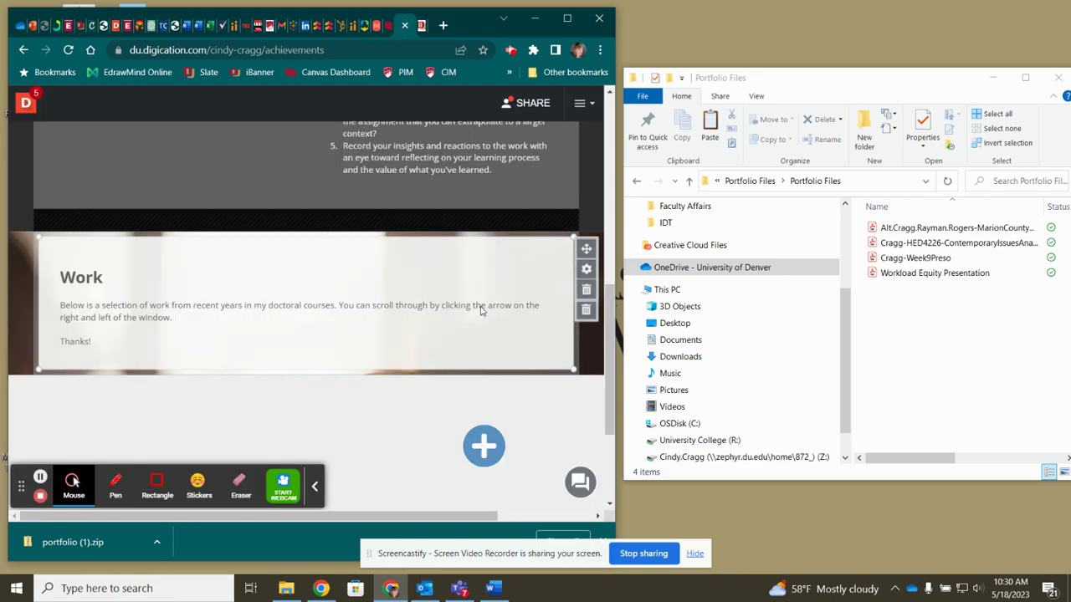
scroll(472, 306, "up", 10)
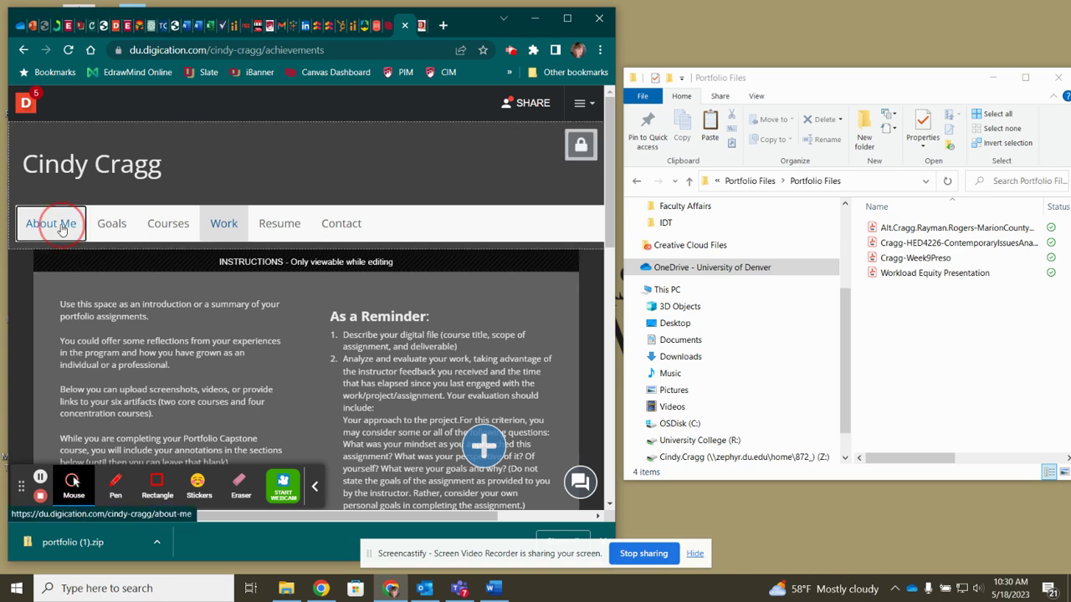
left_click(61, 228)
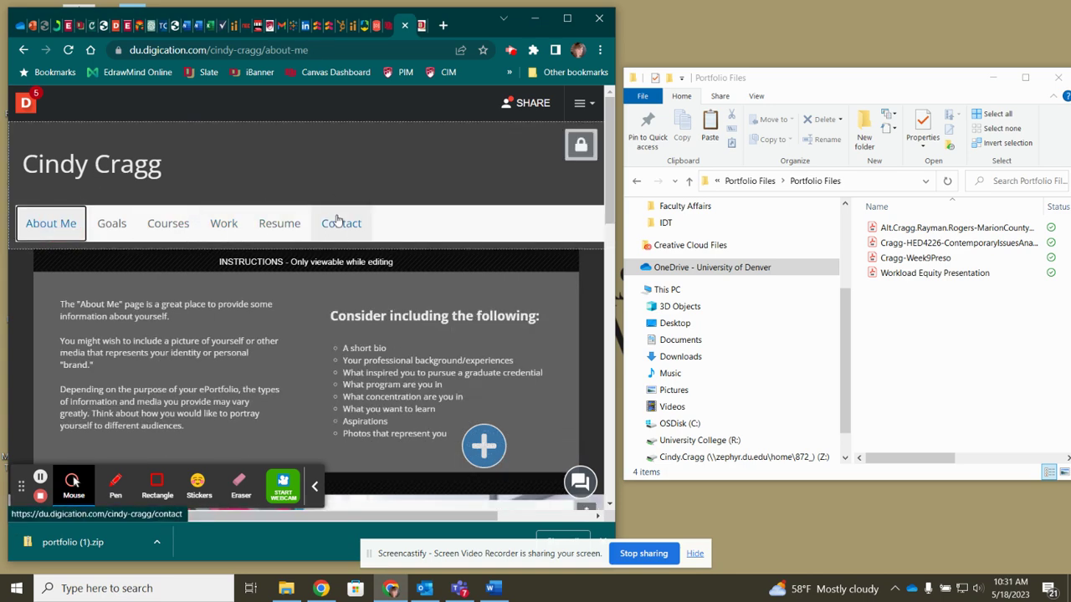
scroll(371, 193, "down", 5)
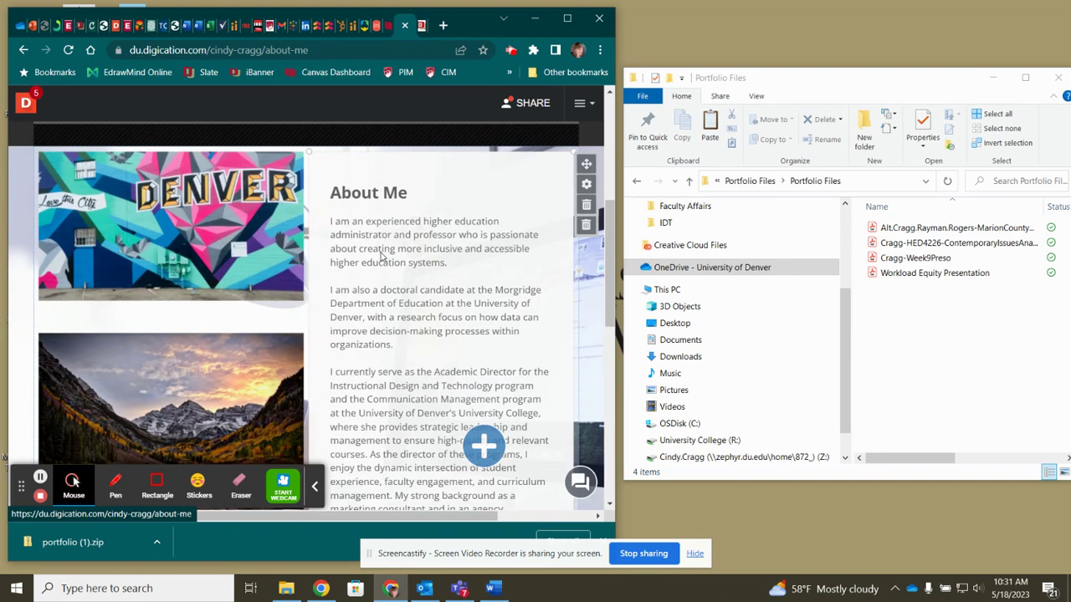
scroll(380, 255, "down", 3)
scroll(381, 251, "up", 6)
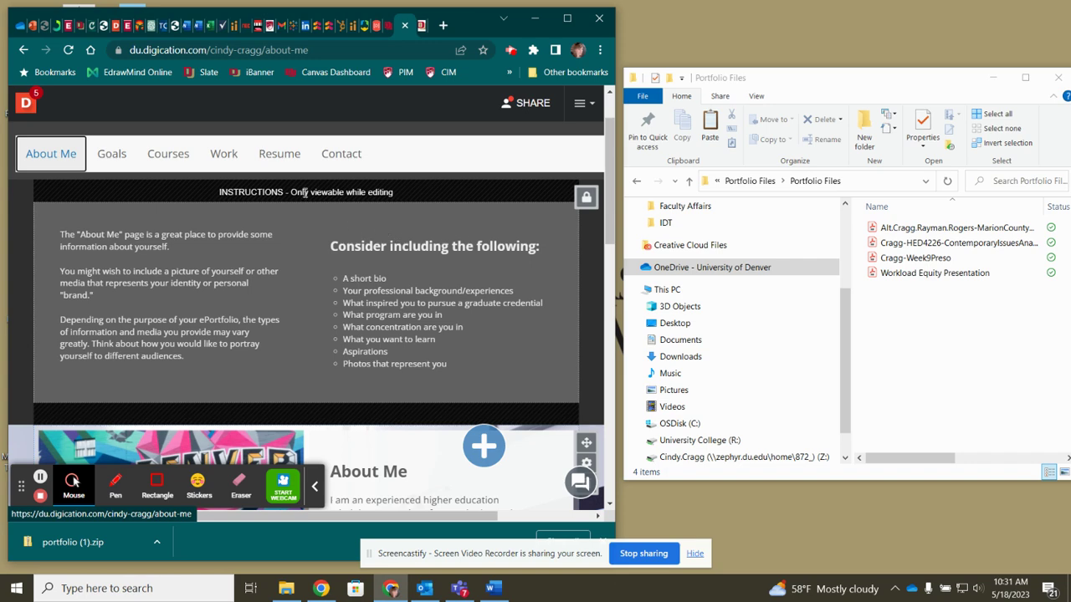
- Open the portfolio's Work page and select the Work text block below the instructions
left_click(224, 156)
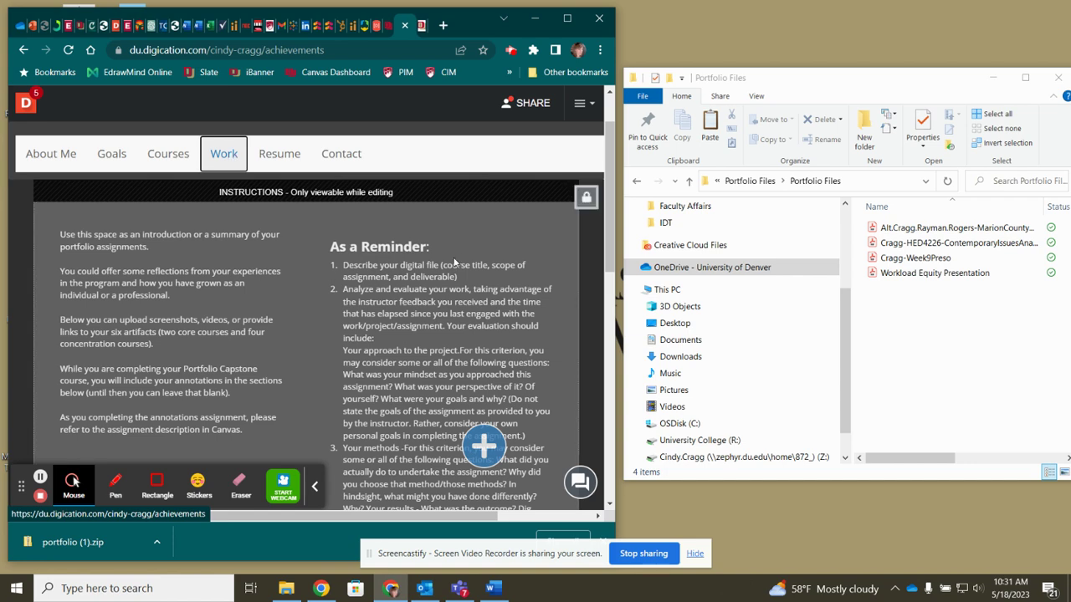
scroll(454, 262, "down", 8)
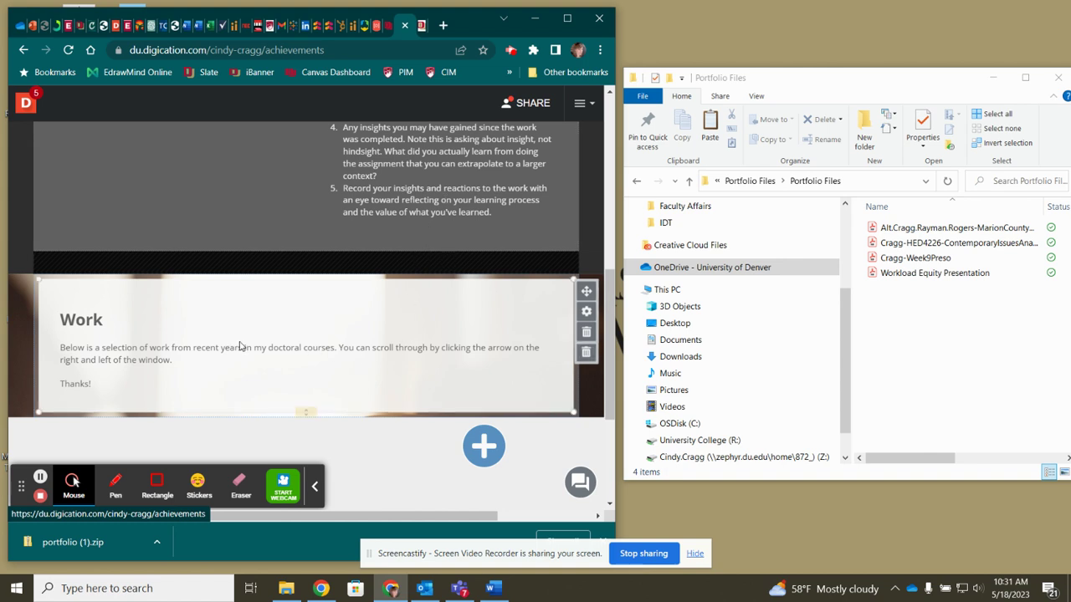
scroll(298, 324, "down", 2)
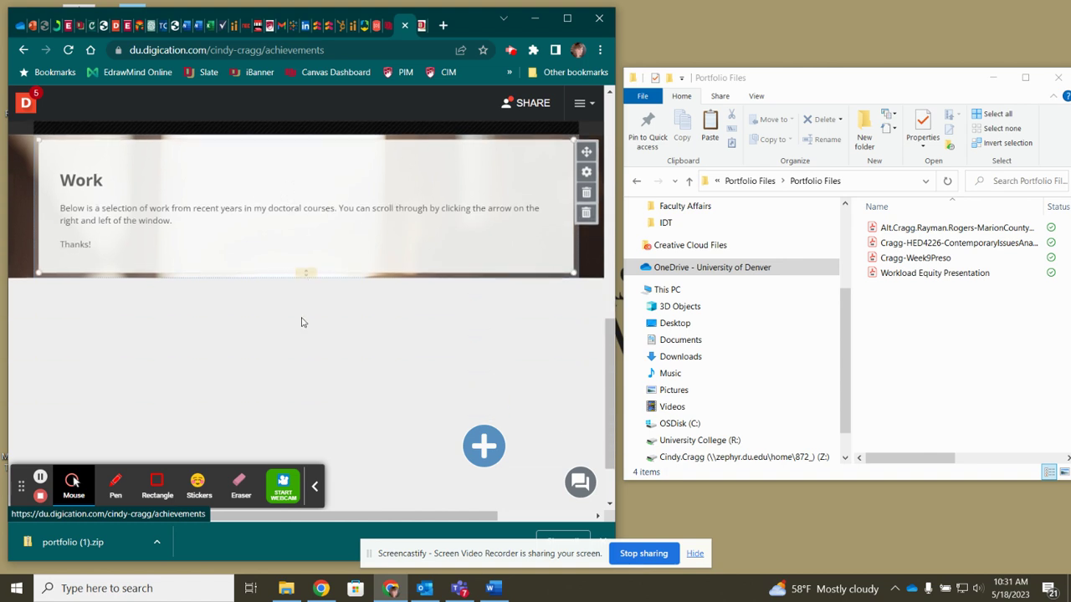
scroll(201, 318, "up", 1)
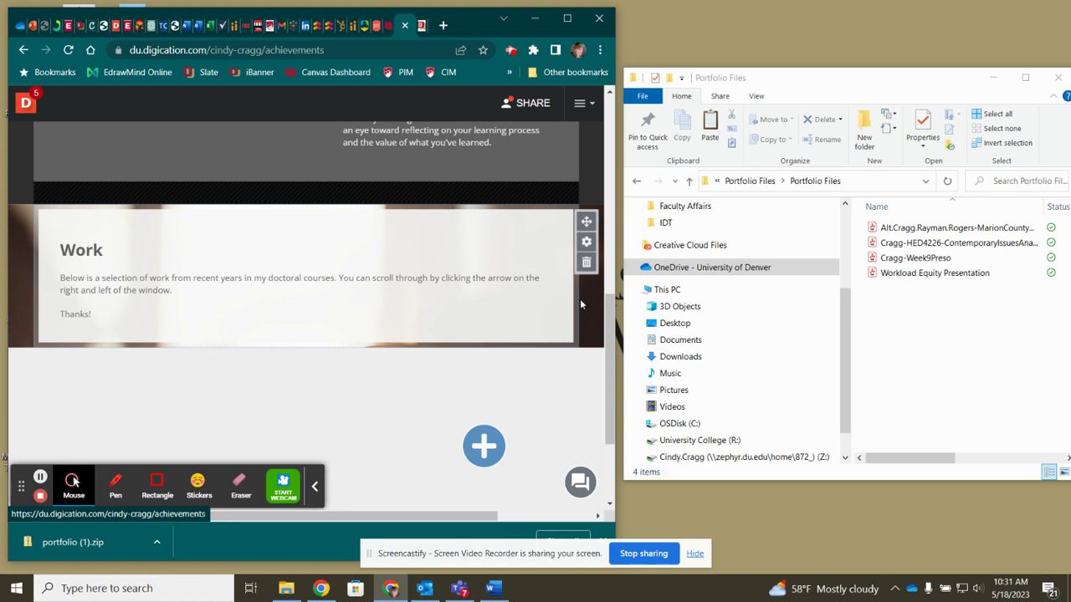
left_click(542, 311)
left_click_drag(577, 306, 450, 308)
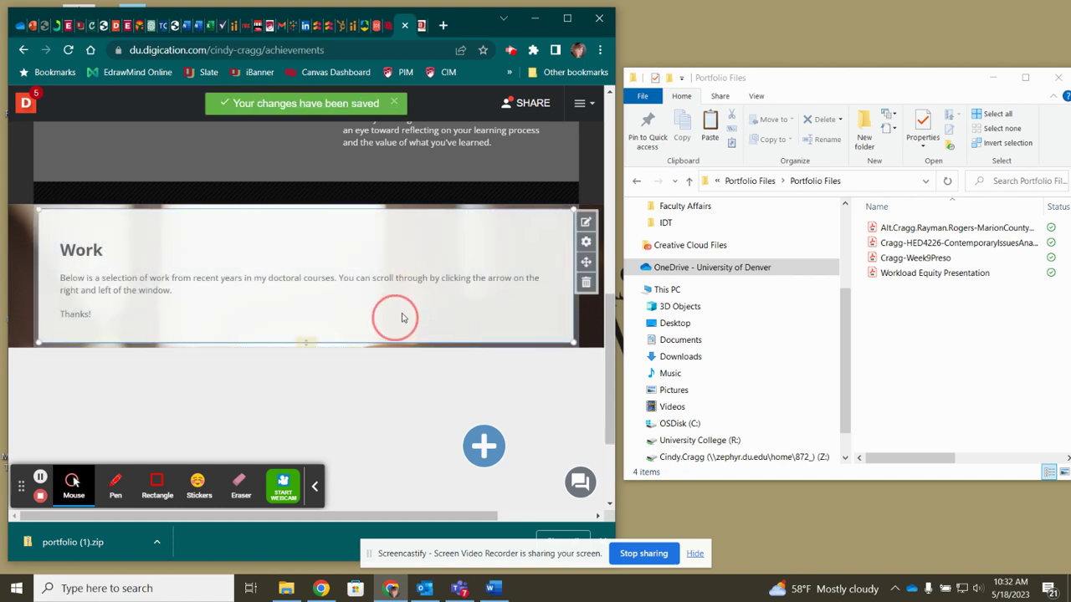
- Start adding content below the Work text block by choosing to upload files from the computer
scroll(414, 322, "down", 2)
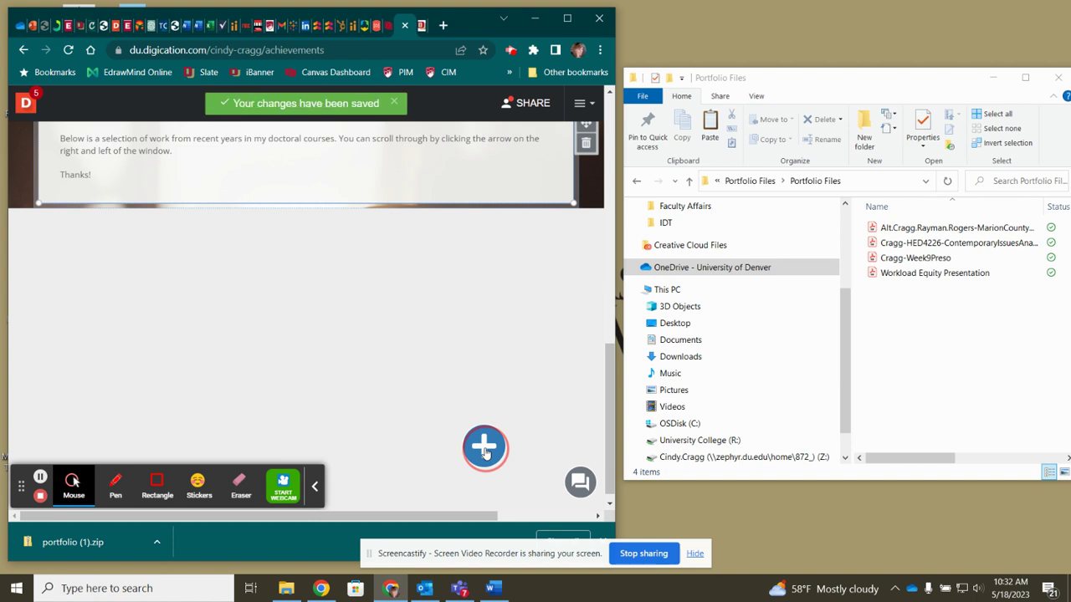
left_click(484, 447)
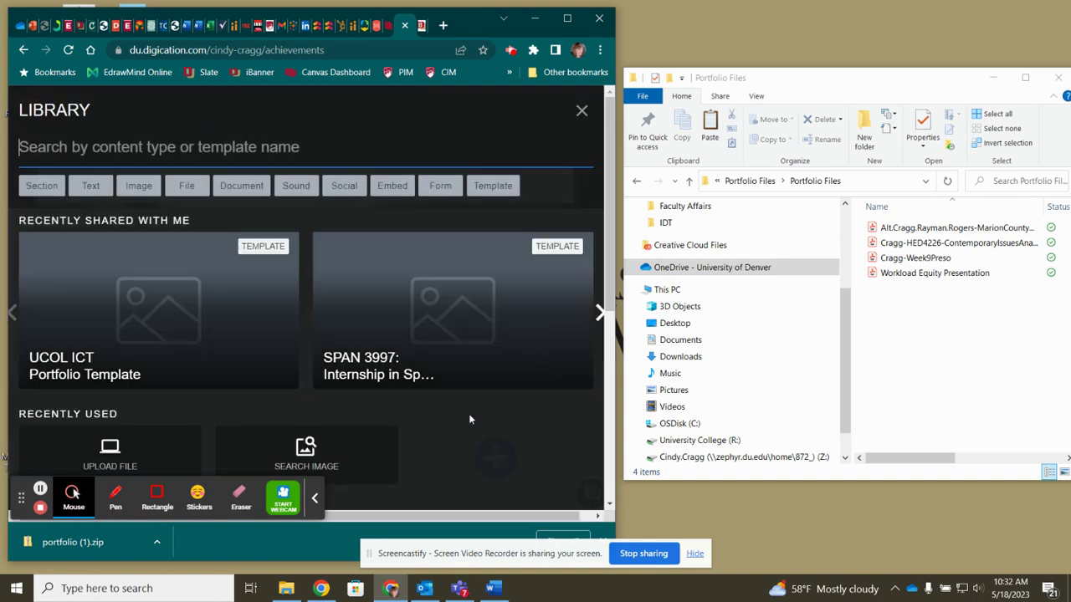
scroll(457, 363, "down", 4)
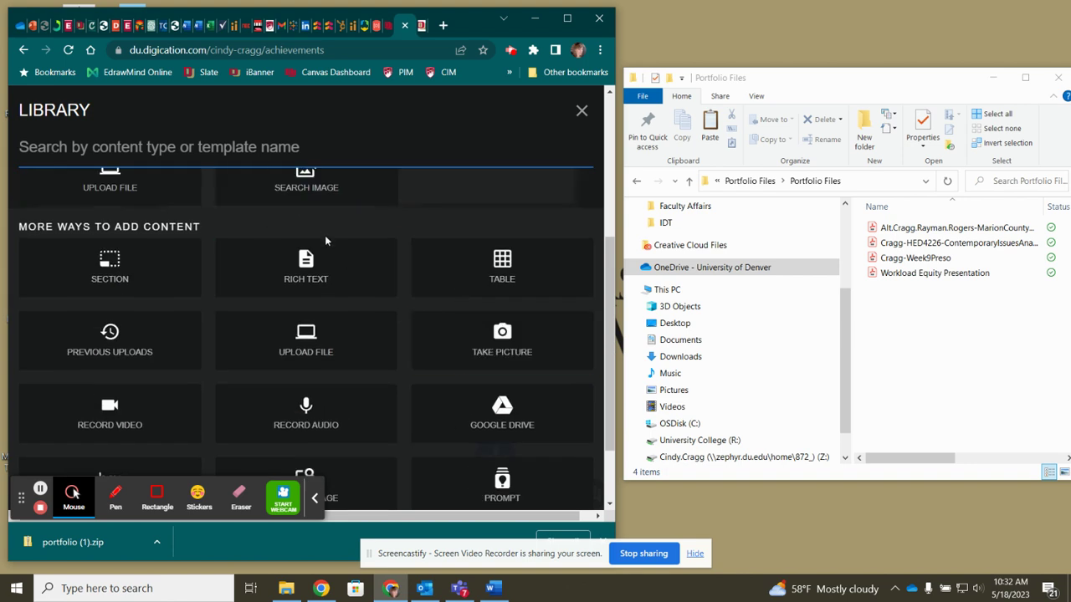
scroll(324, 236, "up", 3)
scroll(354, 263, "down", 3)
left_click(354, 266)
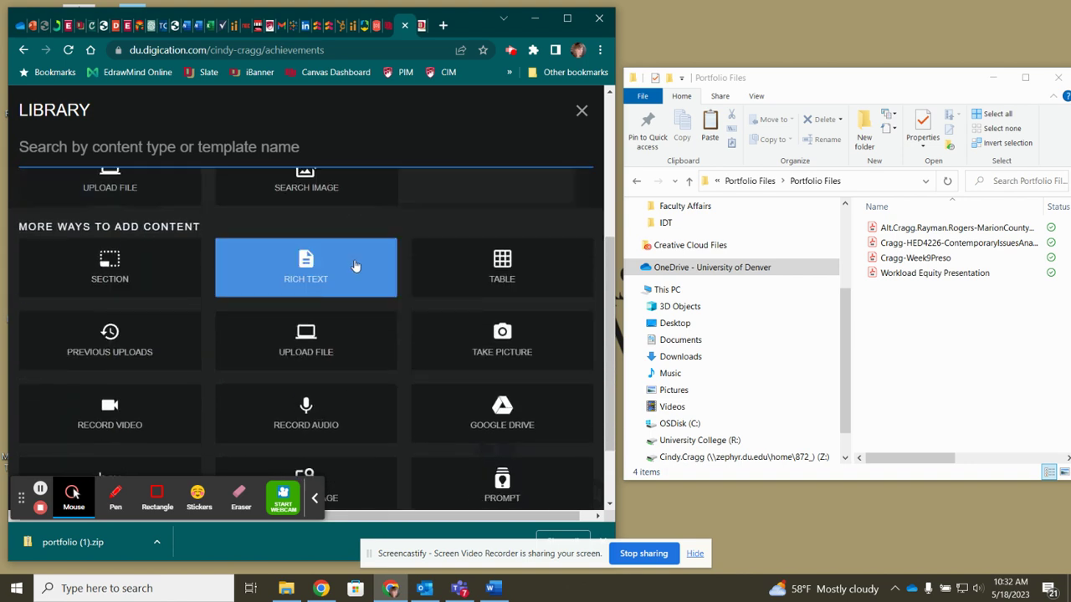
left_click(346, 325)
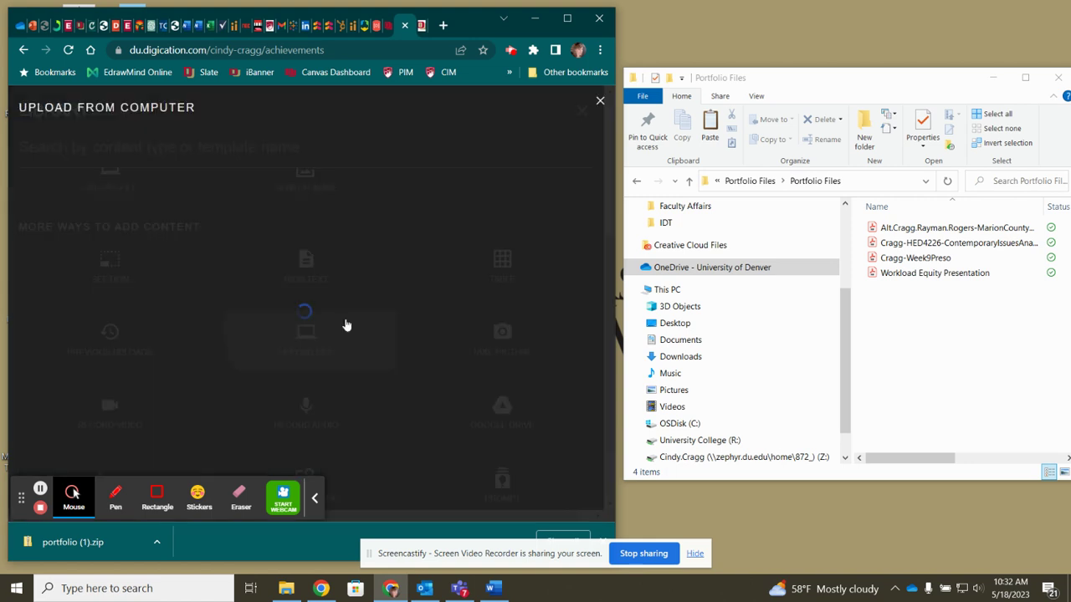
- Upload all four PDFs from the Portfolio Files folder to the Work page and advance the resulting slideshow to its second document
left_click(897, 228)
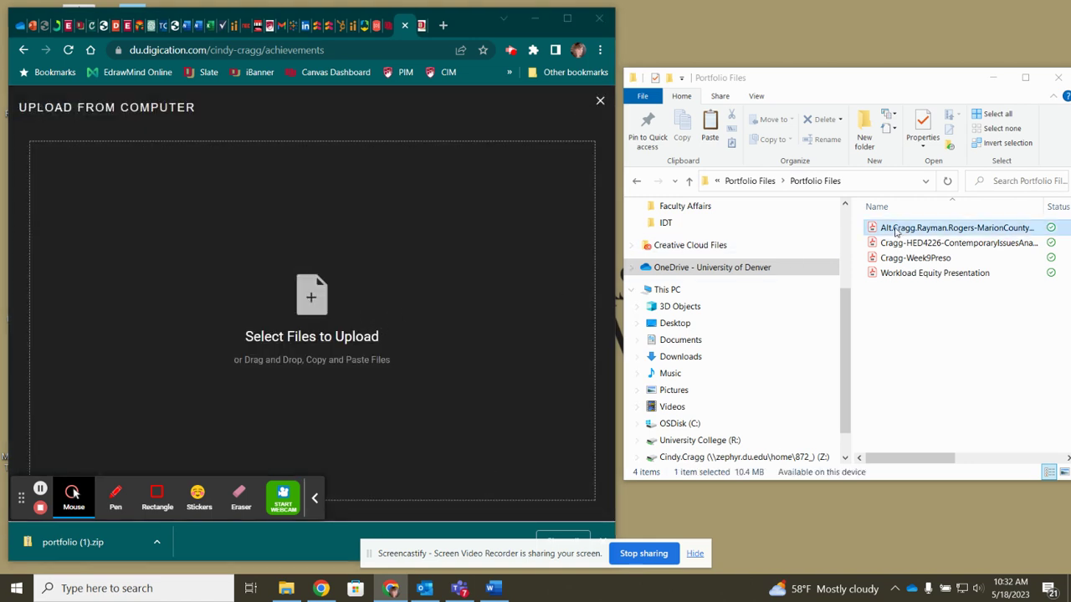
left_click(883, 272, "shift")
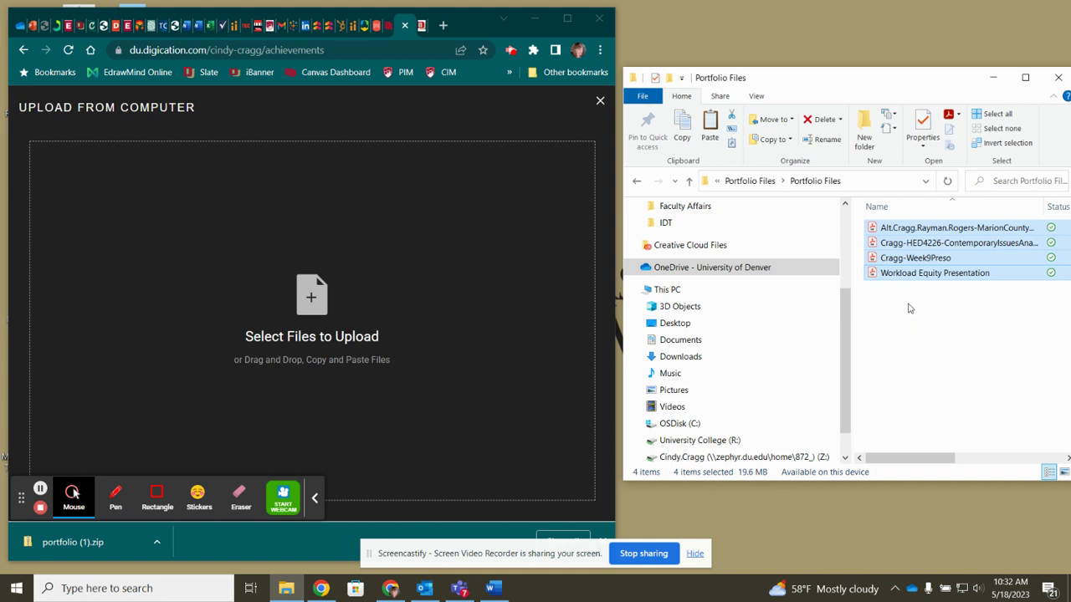
left_click_drag(890, 277, 443, 329)
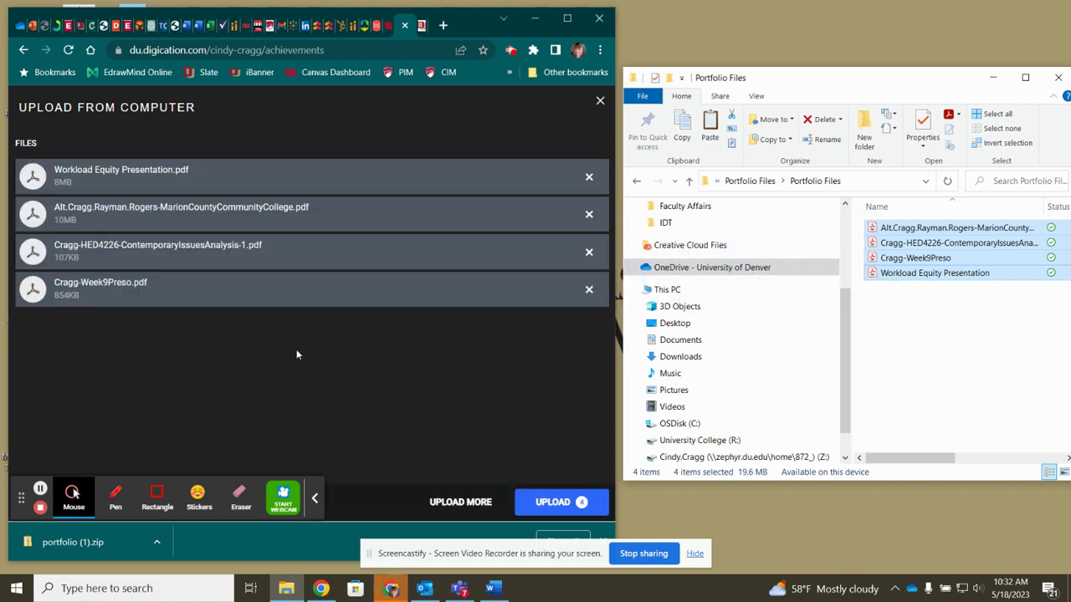
left_click(560, 502)
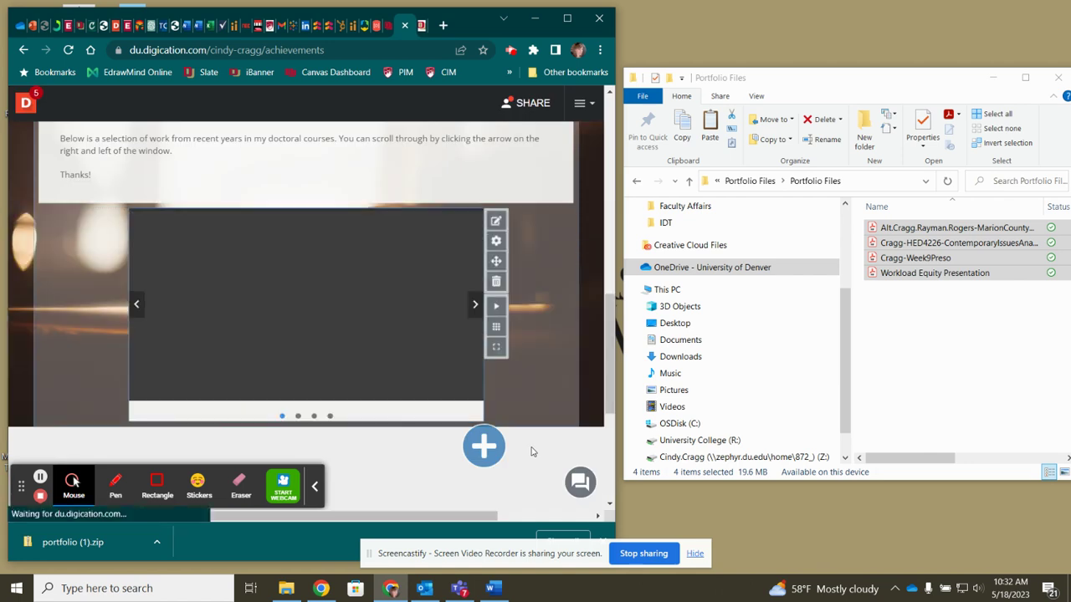
scroll(588, 359, "down", 1)
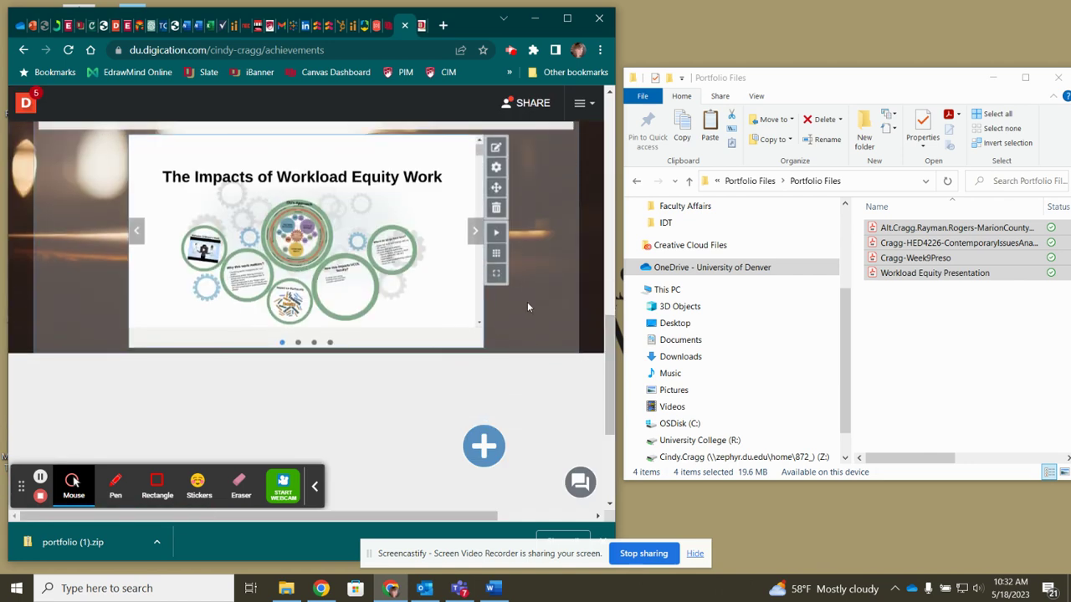
left_click(475, 233)
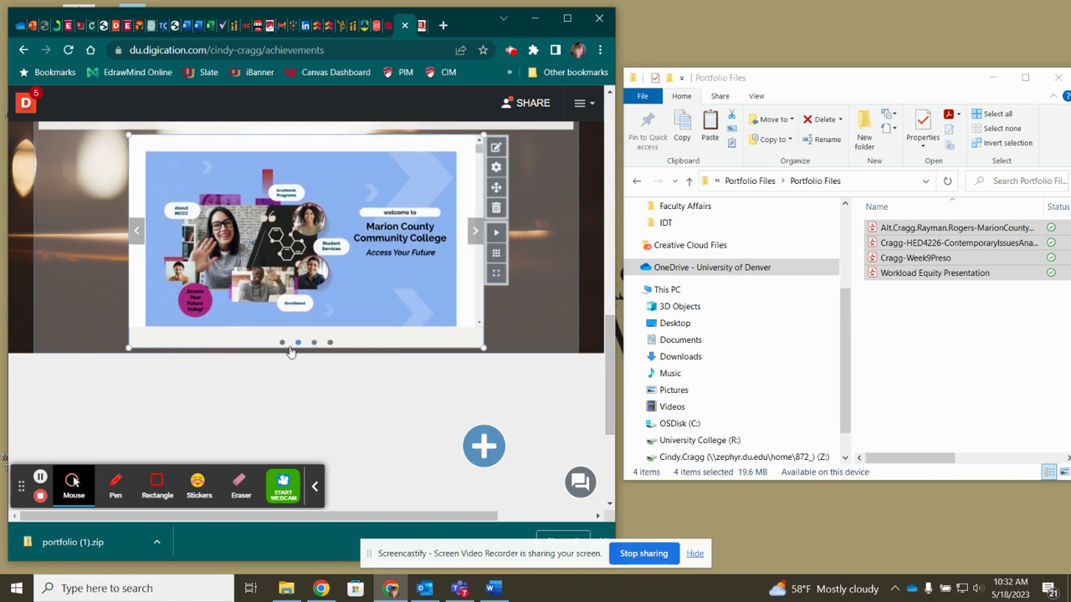
- Page through the slideshow's remaining documents up to the fourth one
mouse_move(448, 293)
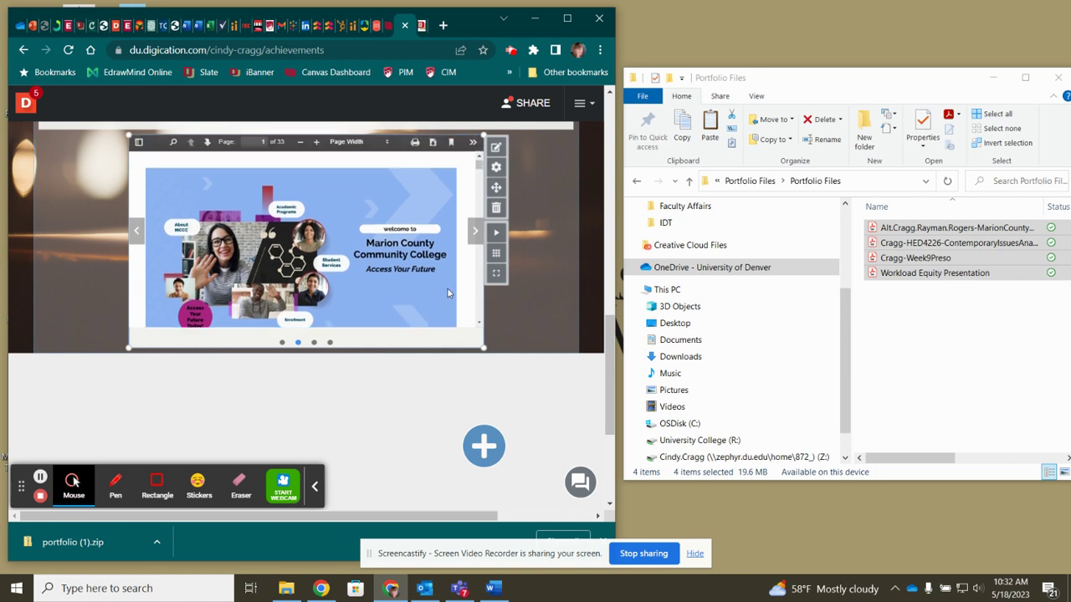
left_click(475, 233)
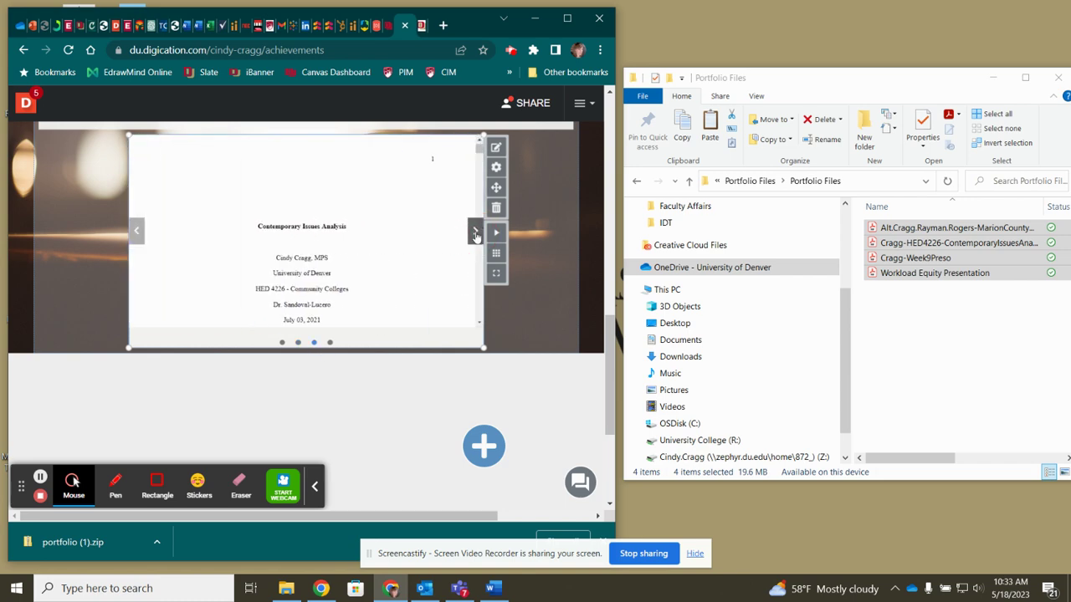
left_click(475, 233)
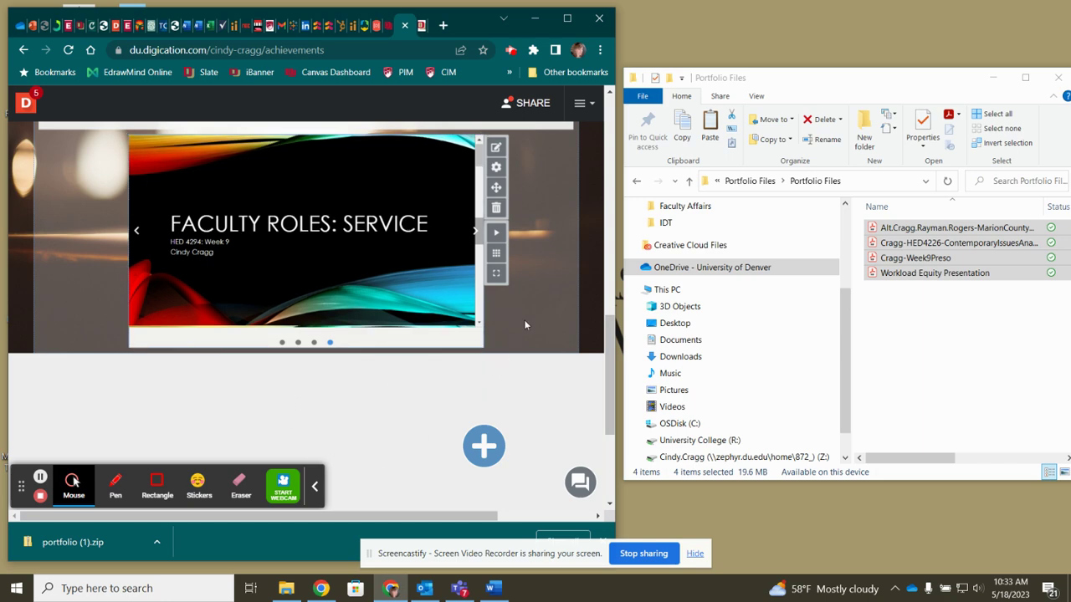
- Widen the document slideshow below the Work text block on both sides so it nearly matches the text block's width
scroll(525, 326, "up", 1)
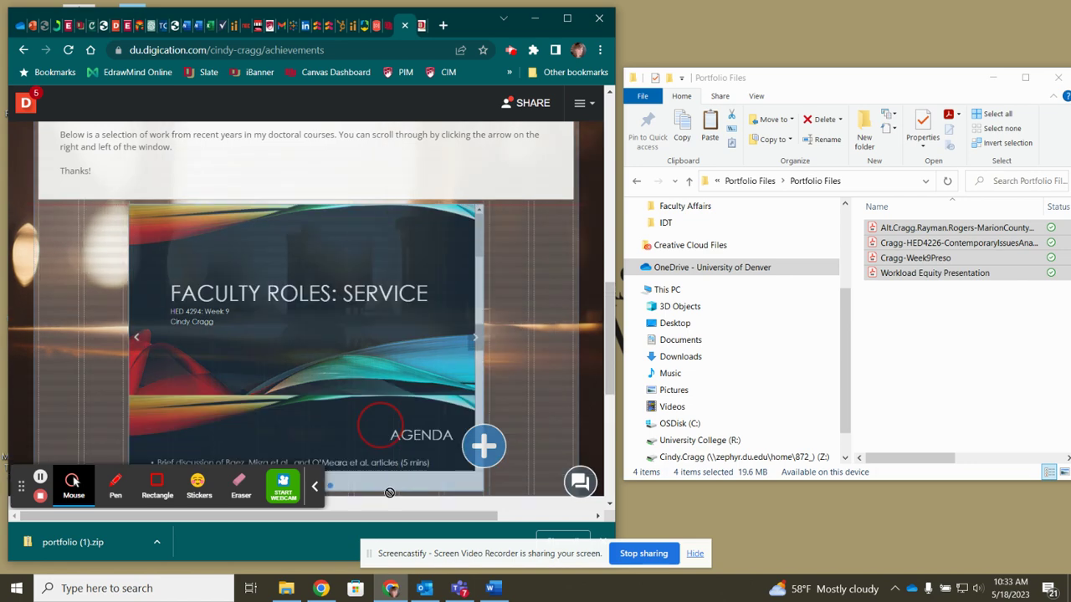
left_click(484, 311)
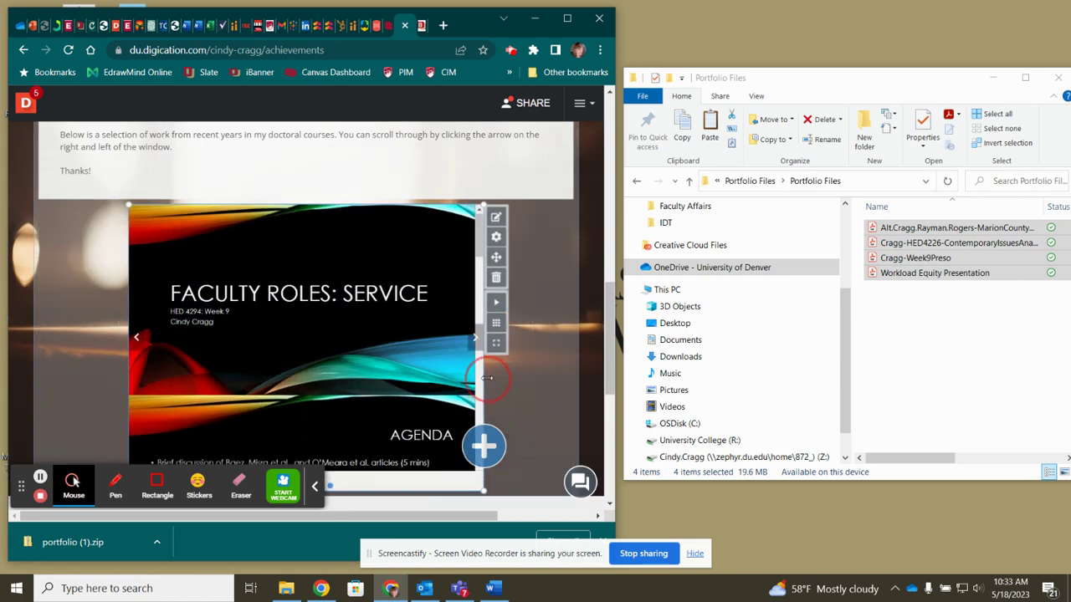
left_click_drag(484, 377, 529, 377)
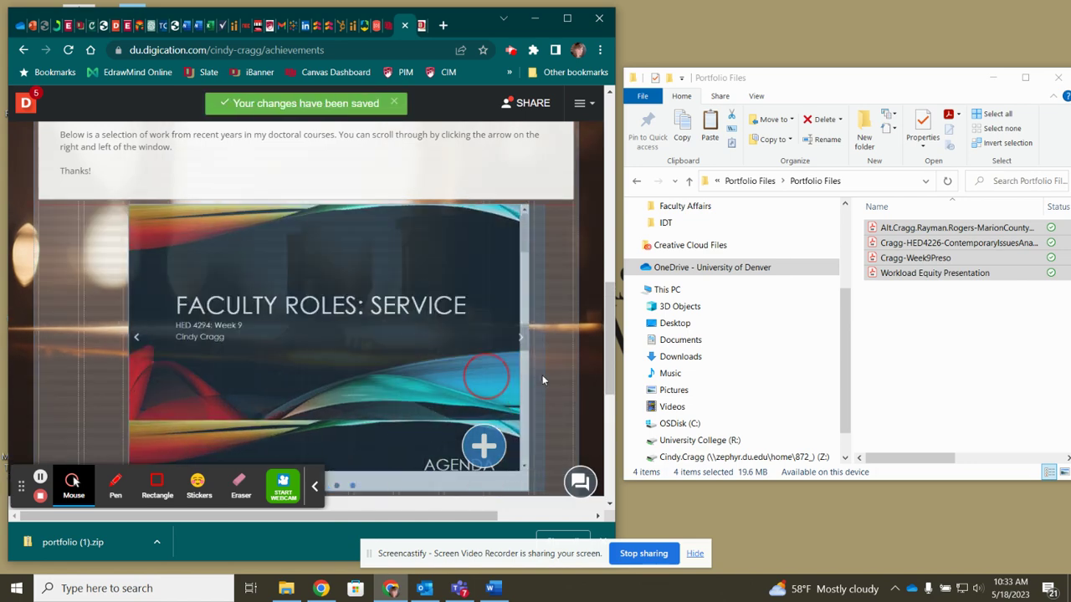
left_click_drag(142, 382, 84, 382)
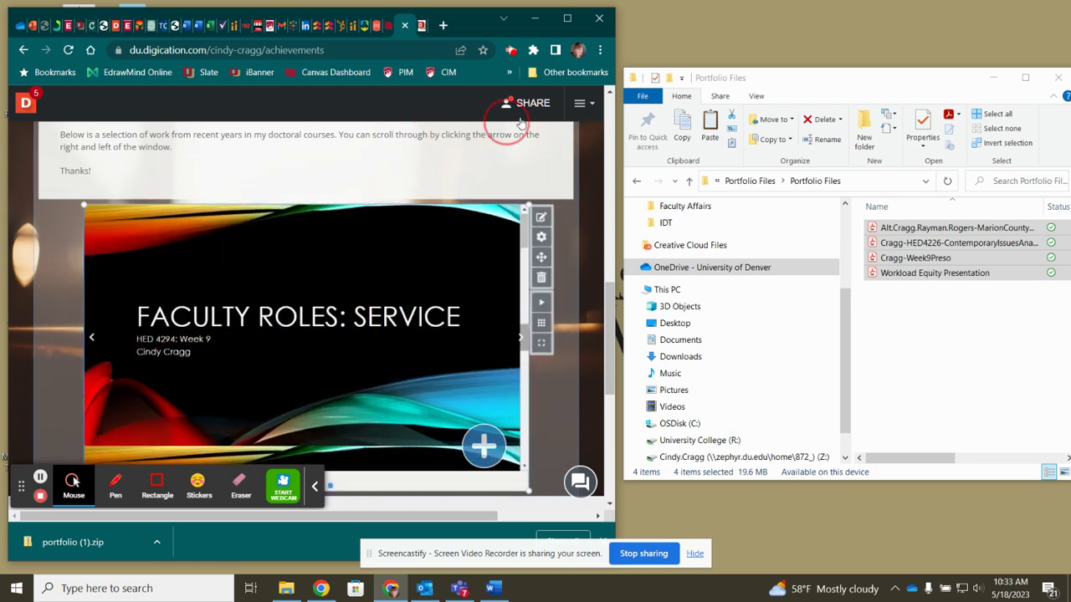
left_click(612, 315)
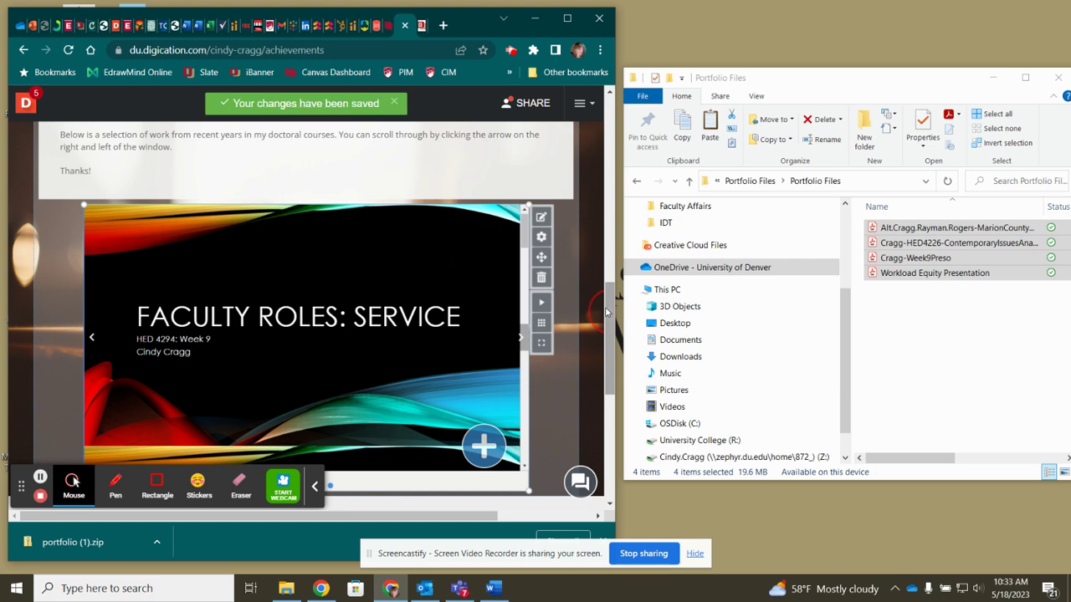
- Switch to the old DU Portfolio, return to its main page and open its settings to locate the Download Portfolio Files option
left_click(421, 26)
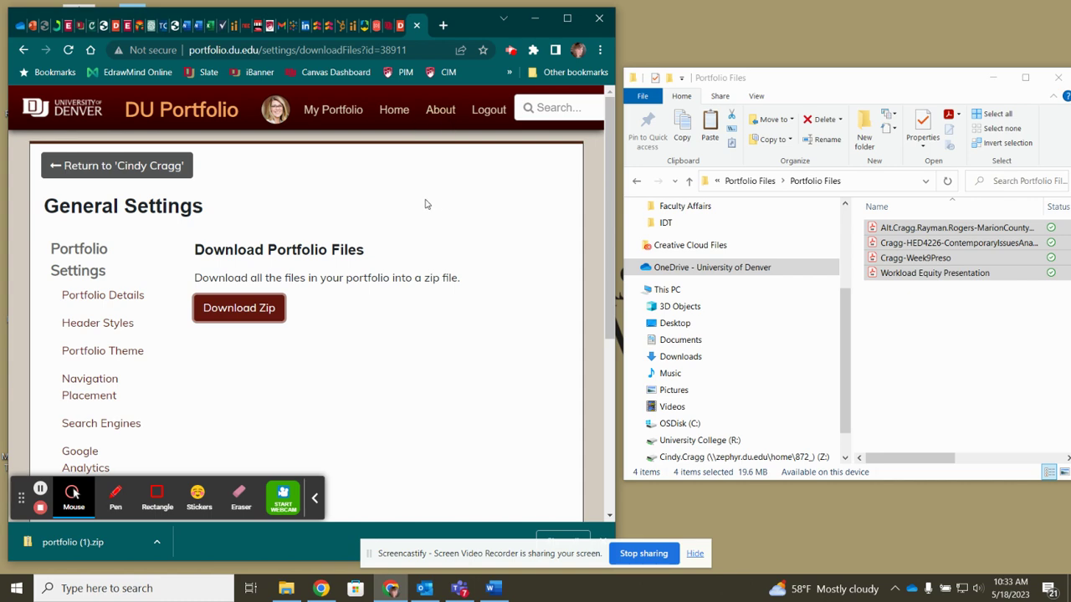
left_click(134, 167)
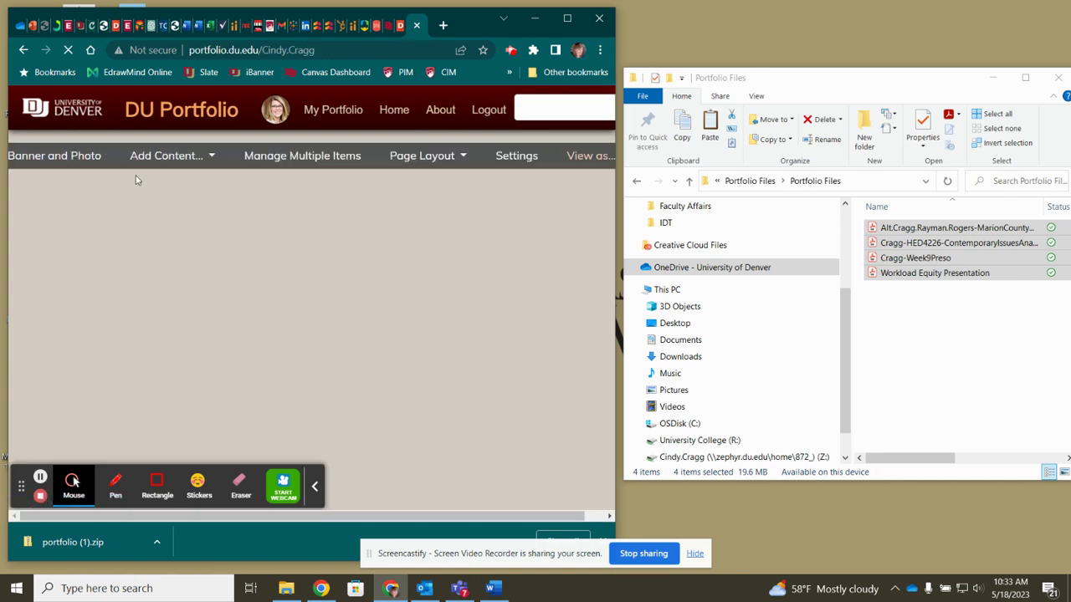
left_click(494, 159)
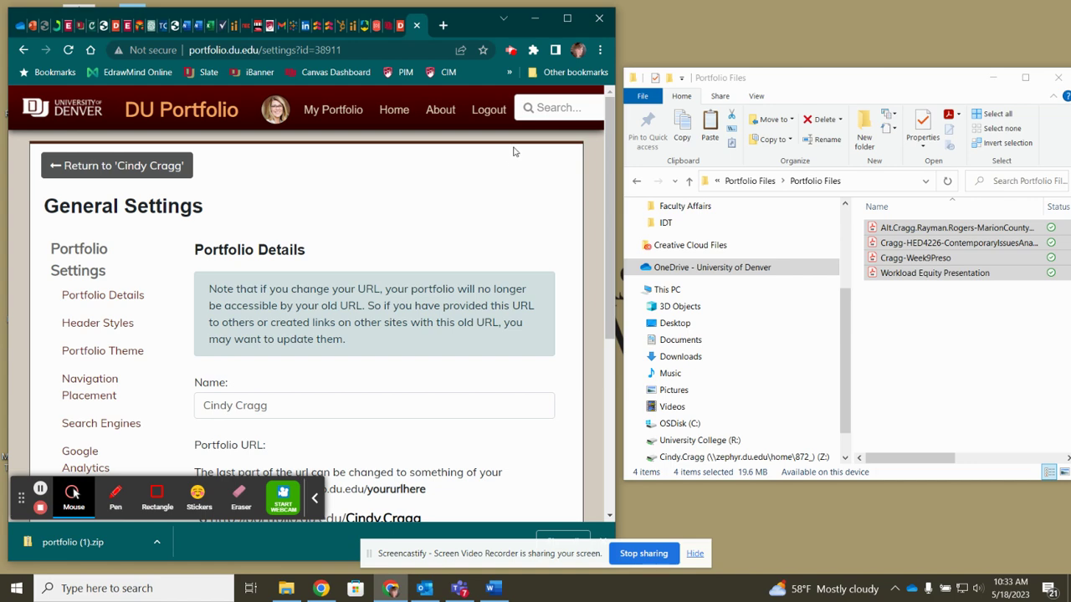
scroll(284, 222, "down", 2)
scroll(285, 222, "down", 2)
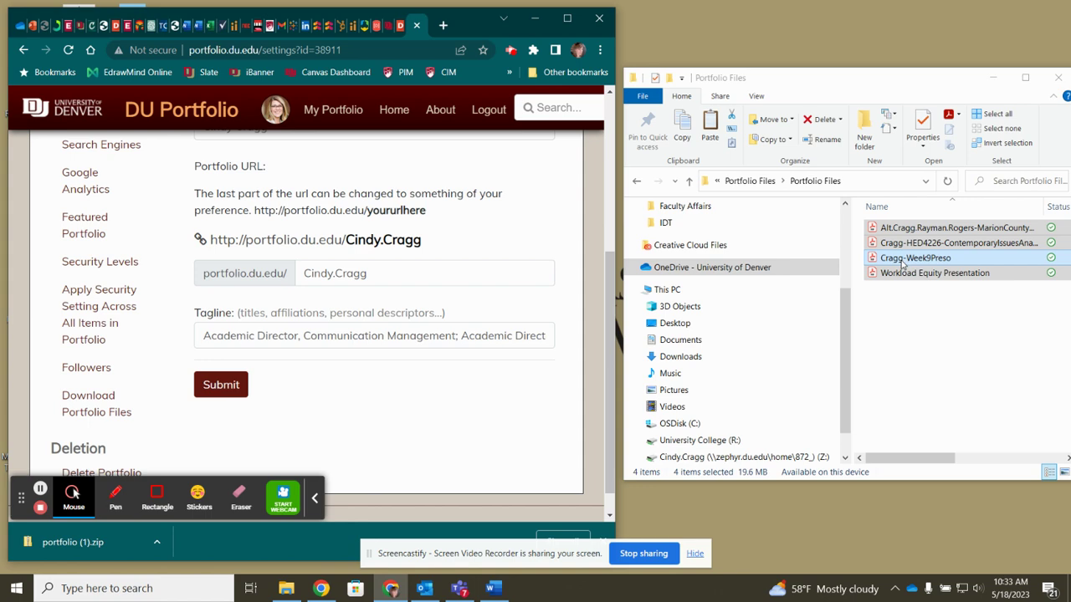
- Switch back to the Digication Work page and review the text block together with the widened slideshow
left_click(388, 25)
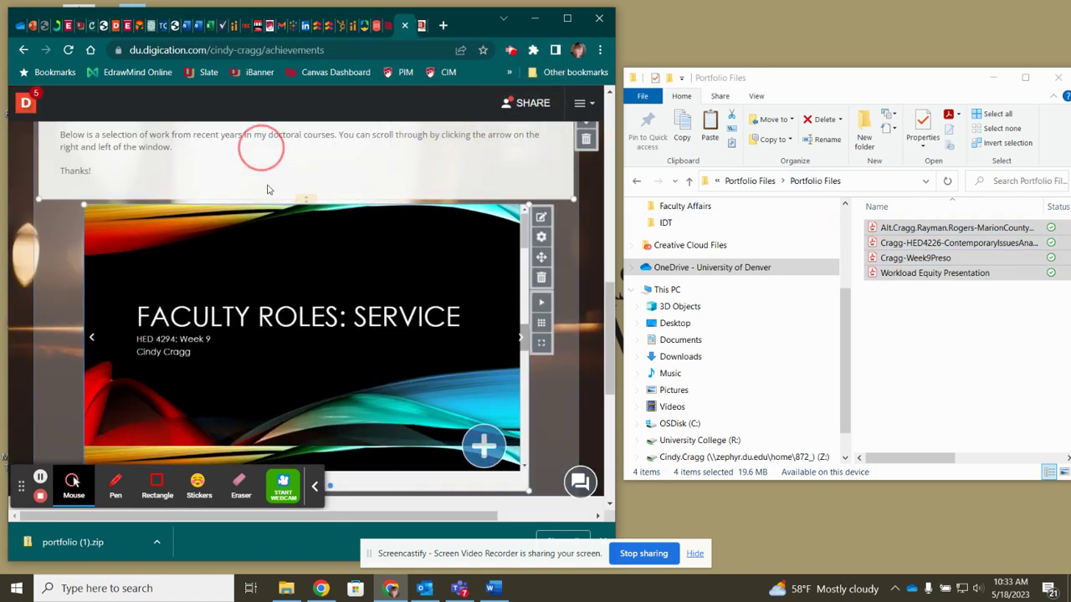
scroll(299, 196, "down", 10)
scroll(487, 427, "up", 10)
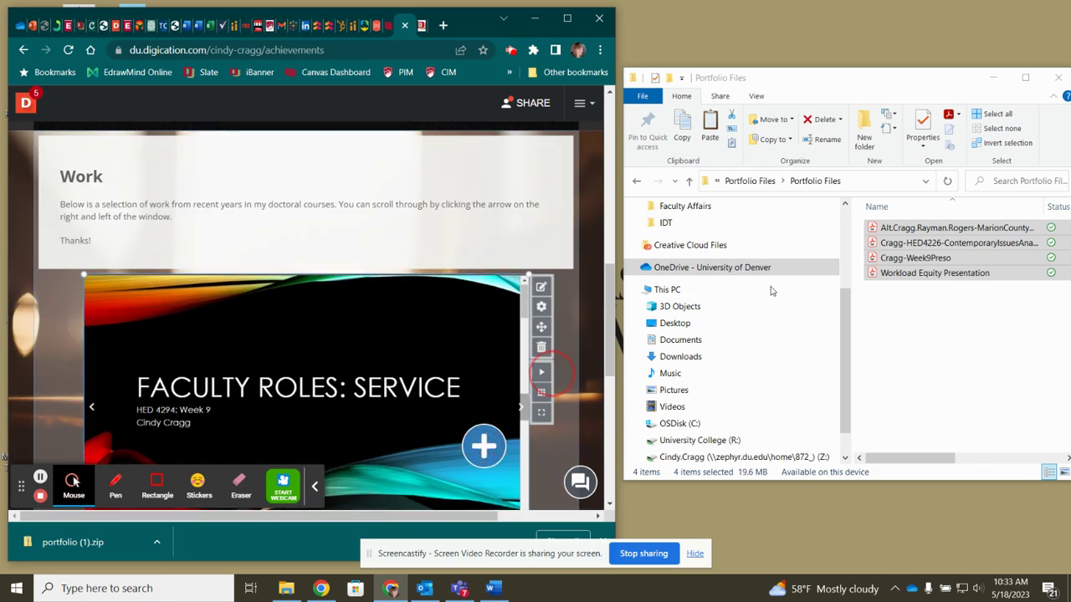
mouse_move(436, 368)
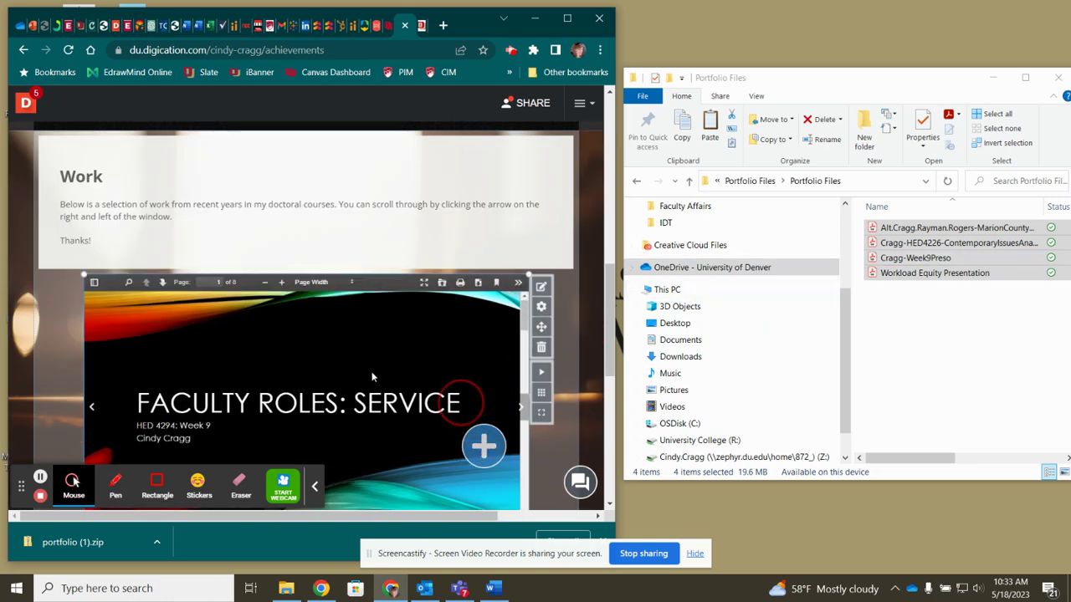